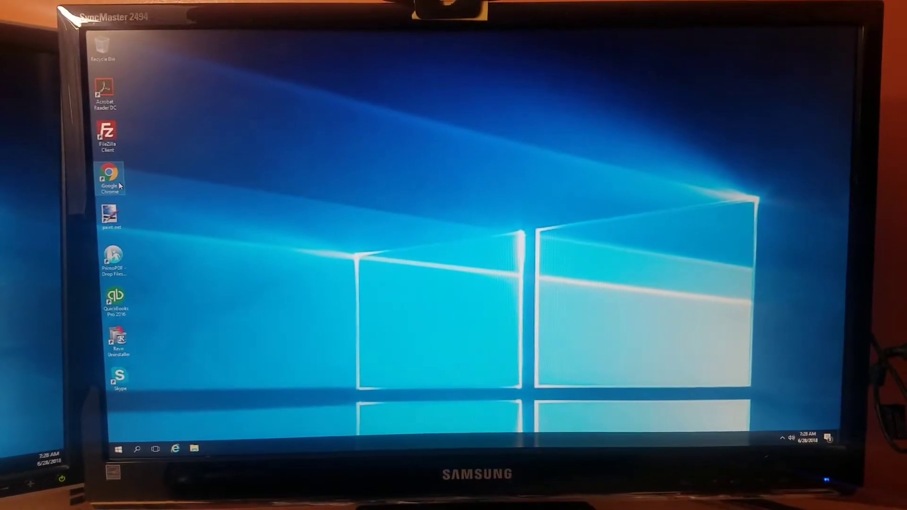
- Launch Google Chrome and a File Explorer window, moving Explorer to the right
double_click(111, 177)
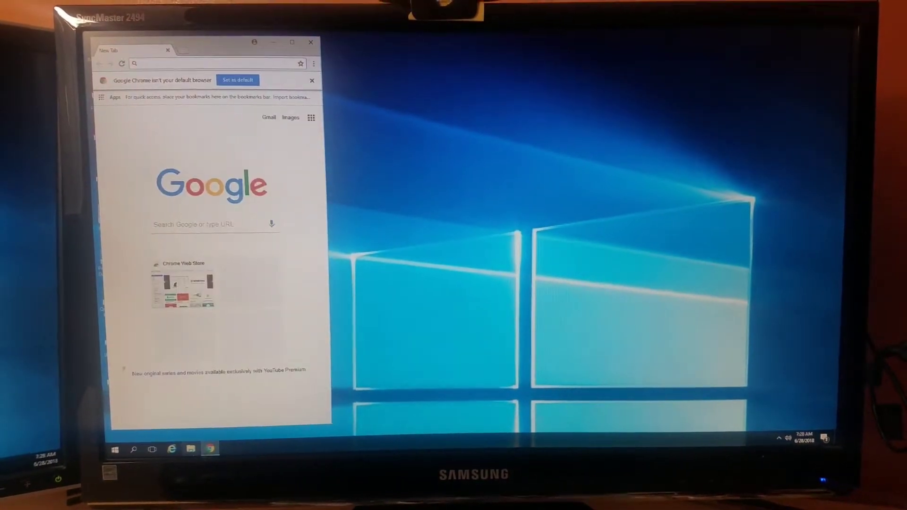
key(super+e)
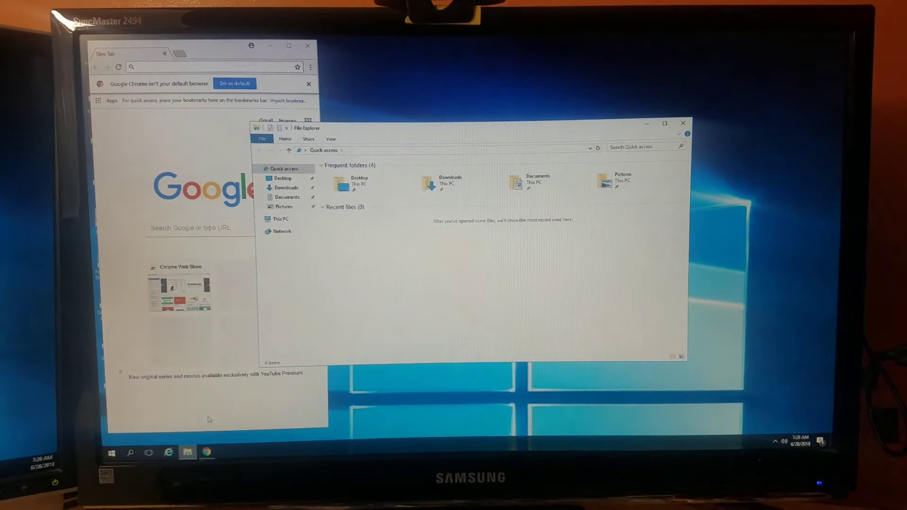
mouse_move(358, 134)
mouse_down()
mouse_move(380, 138)
mouse_move(482, 96)
mouse_up()
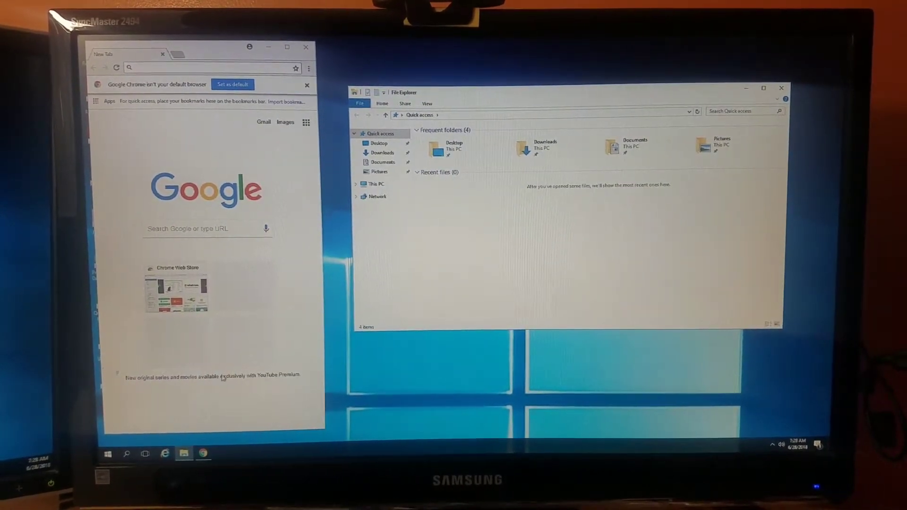
click(107, 453)
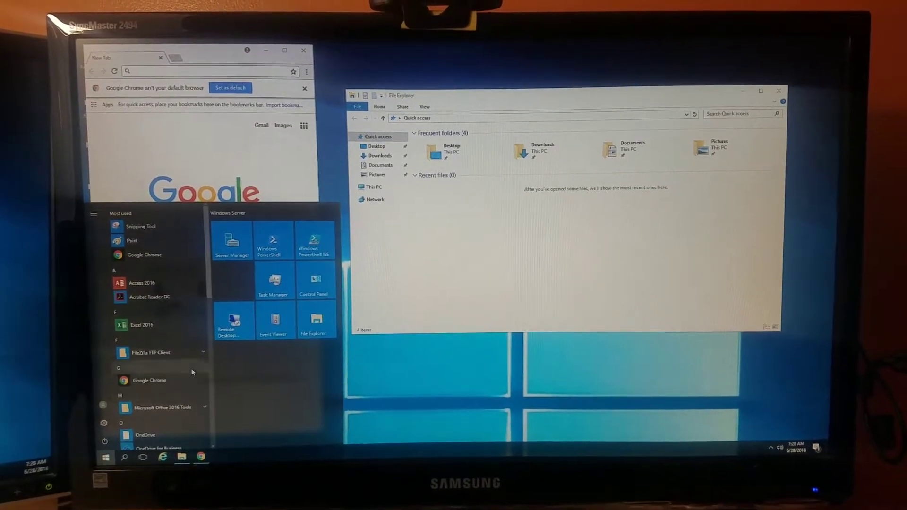
- Launch Excel 2016 from the Start menu and dismiss the Office activation prompt
click(166, 321)
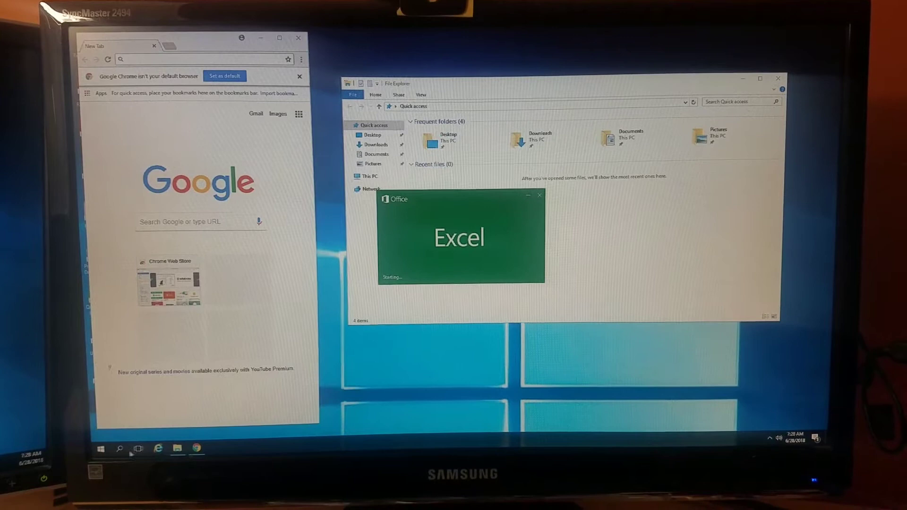
click(98, 447)
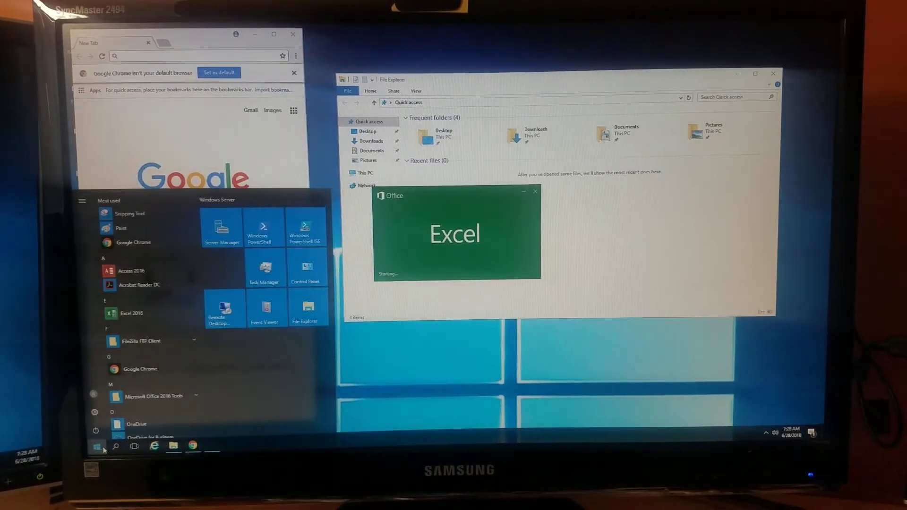
scroll(147, 369, down, 2)
scroll(146, 413, down, 5)
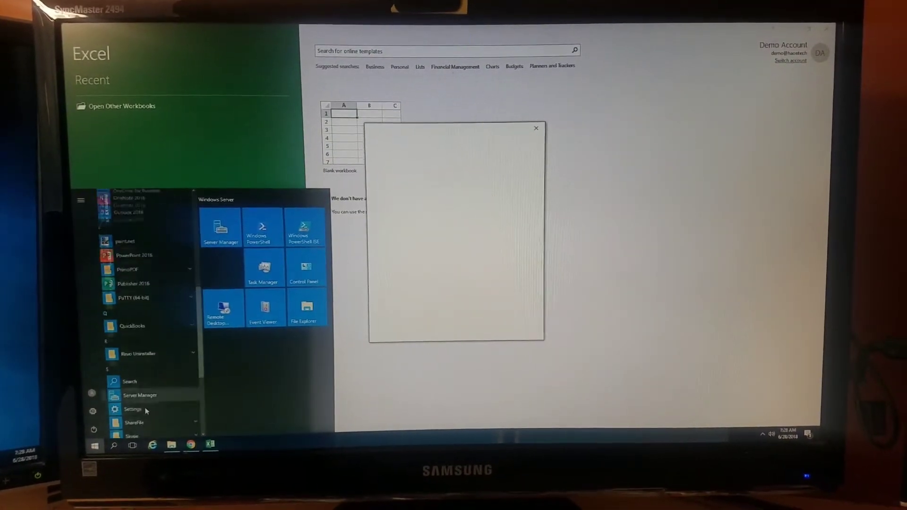
scroll(147, 413, down, 5)
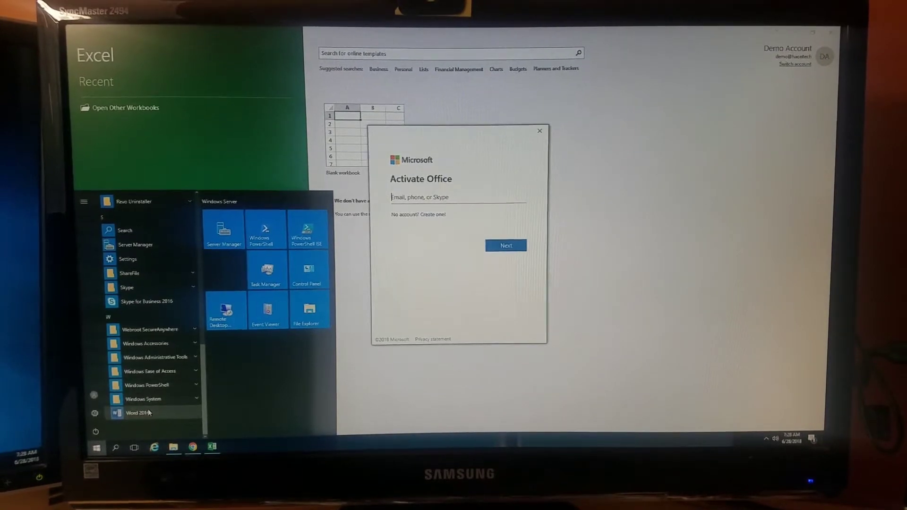
scroll(149, 412, up, 3)
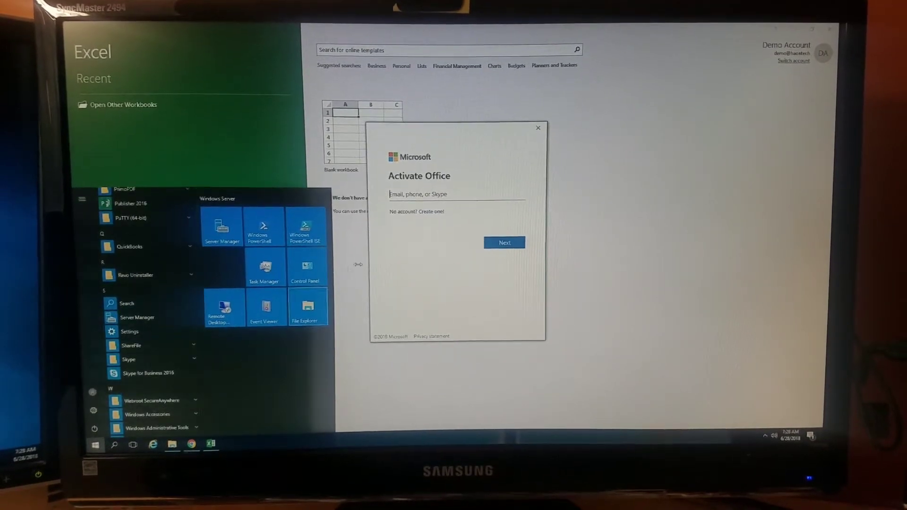
click(539, 131)
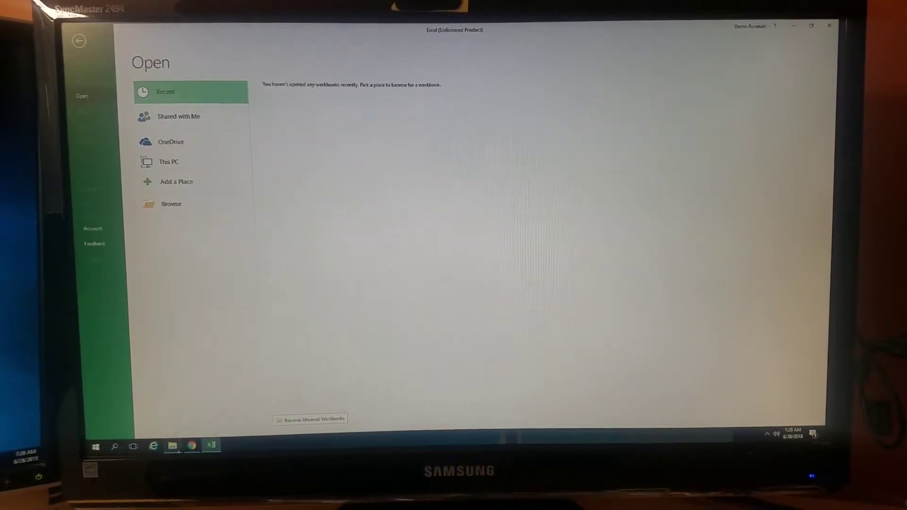
key(super+e)
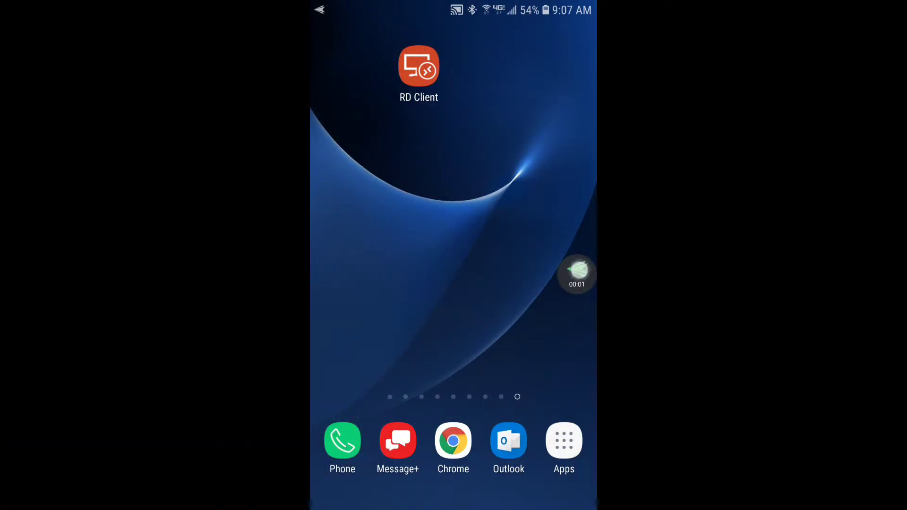
- Open the RD Client app on the Android phone and connect to the saved workstation
drag(578, 273, 568, 472)
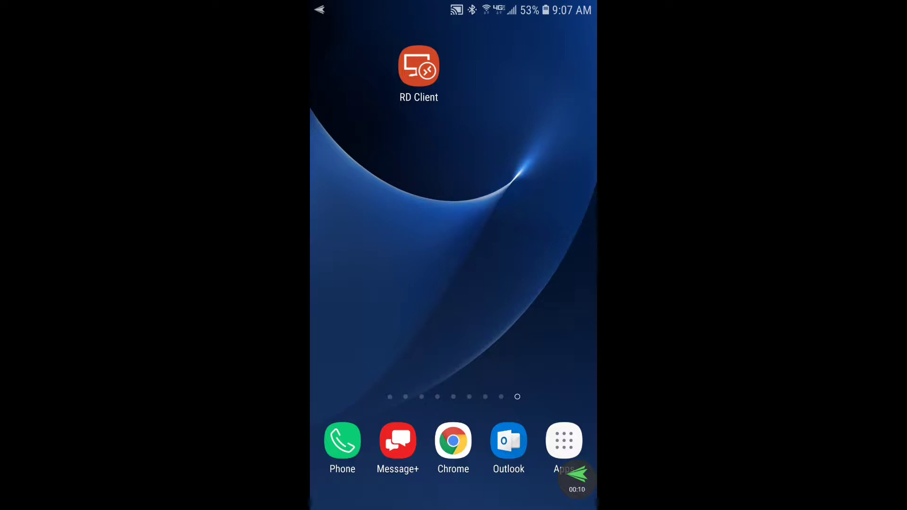
click(420, 68)
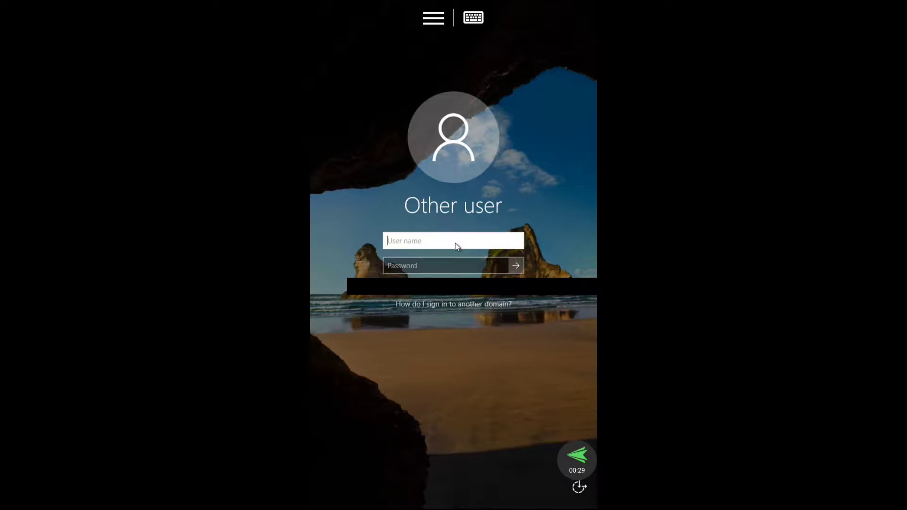
- Sign in to the remote Windows 10 session with the user name and password
click(474, 18)
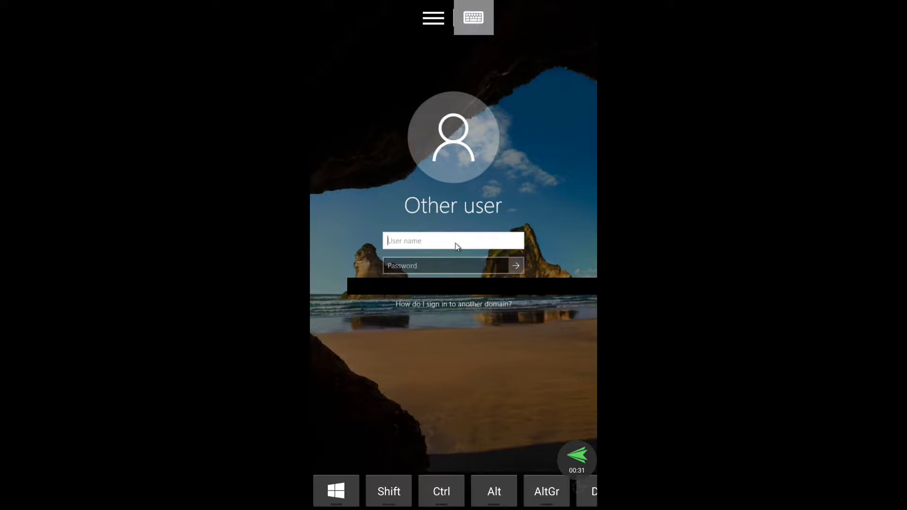
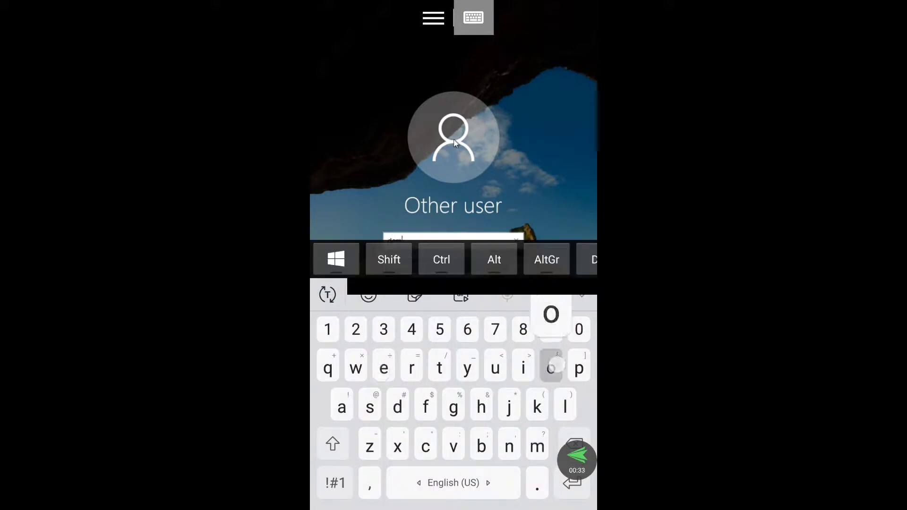
click(454, 223)
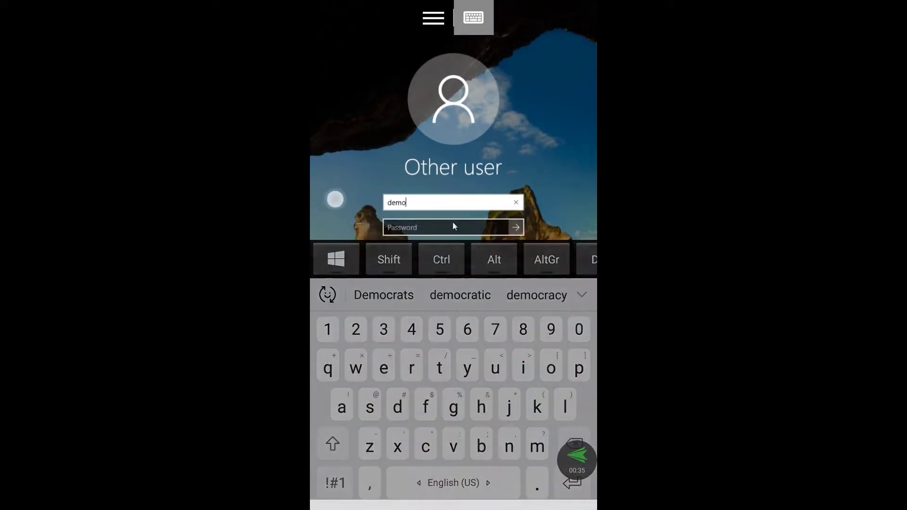
click(454, 223)
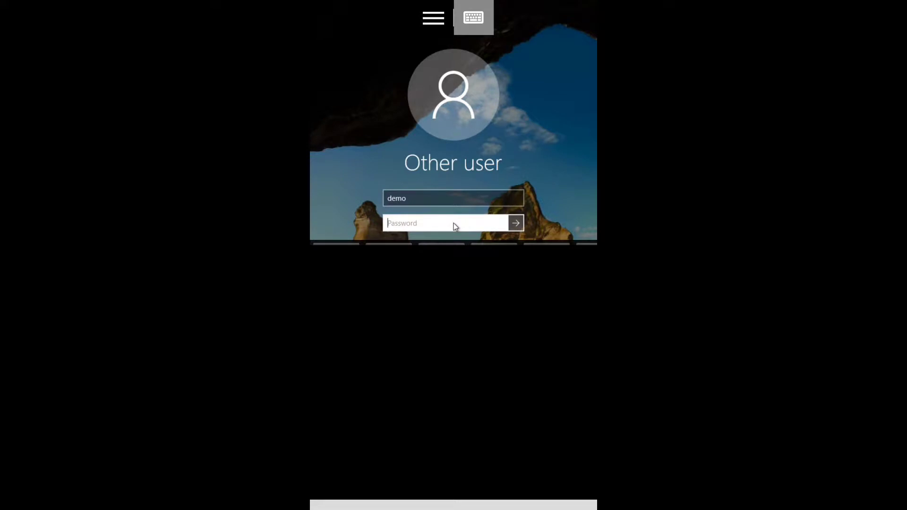
key(Return)
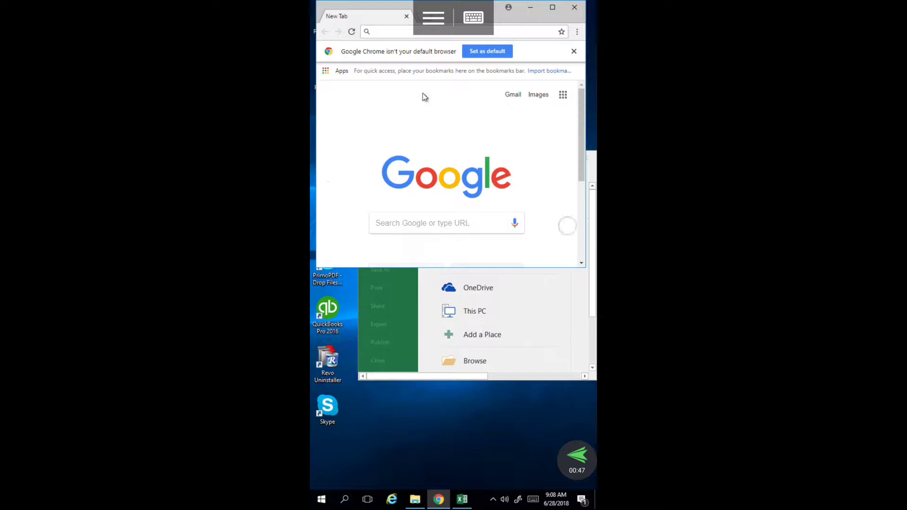
- Minimize Chrome, view This PC in File Explorer, then close Explorer and Excel
click(530, 9)
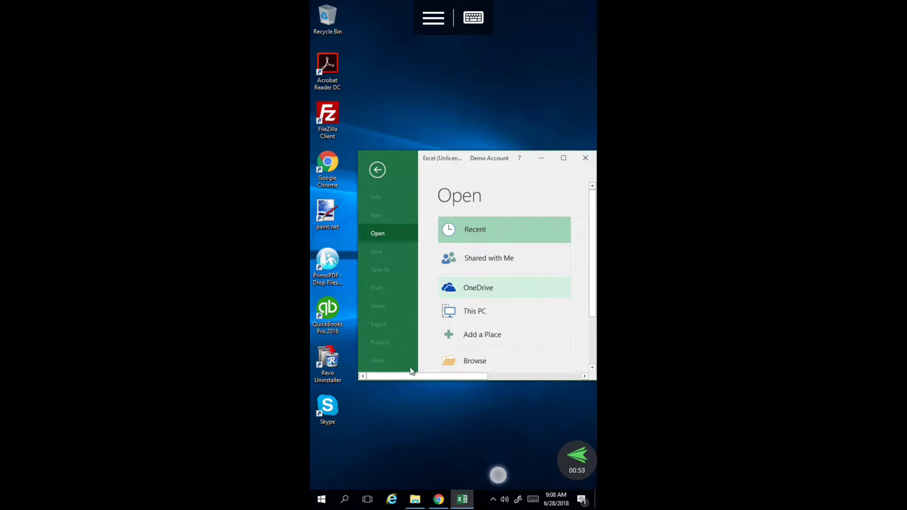
click(416, 501)
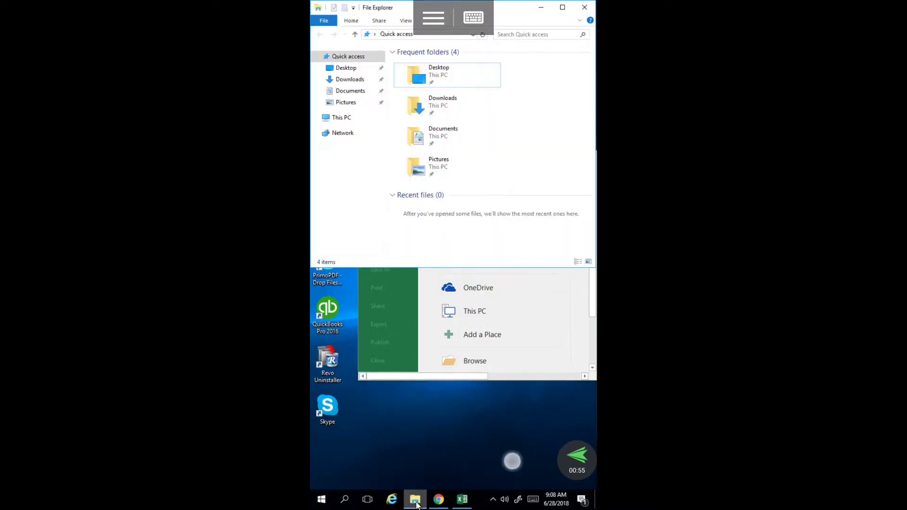
click(342, 117)
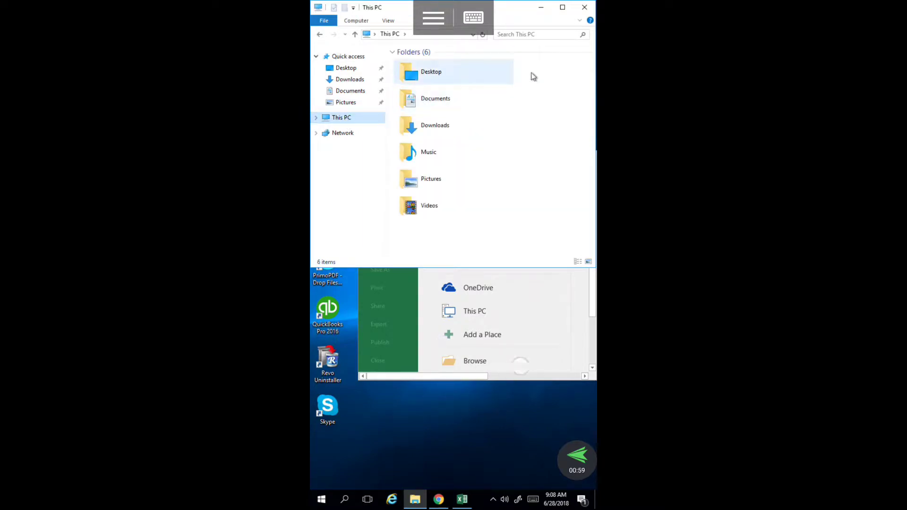
click(585, 8)
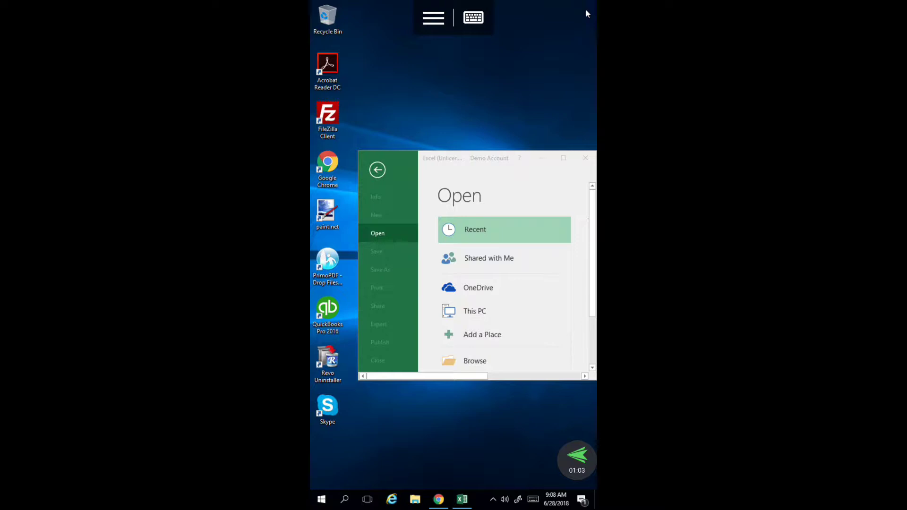
click(586, 162)
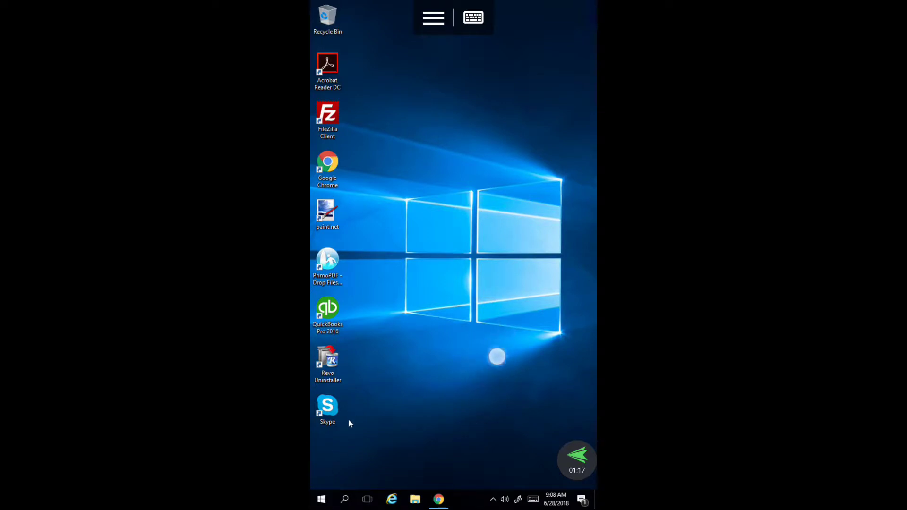
click(321, 501)
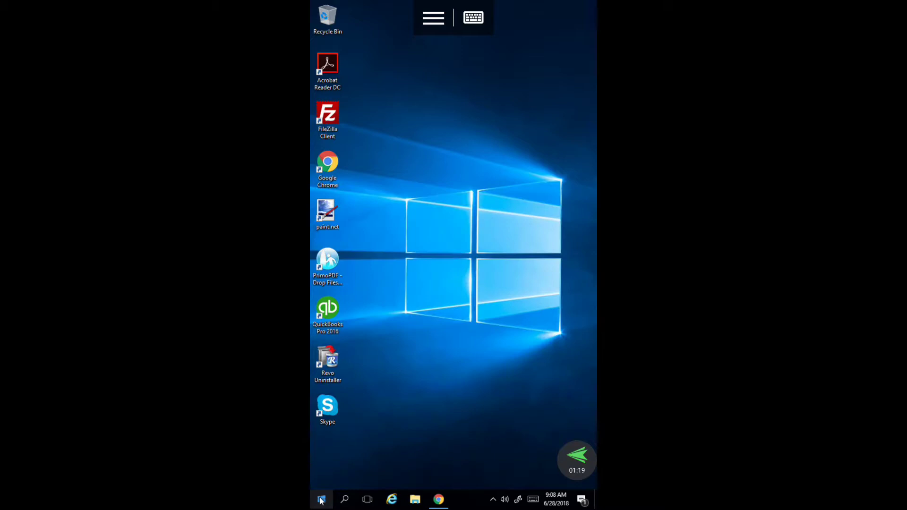
click(321, 500)
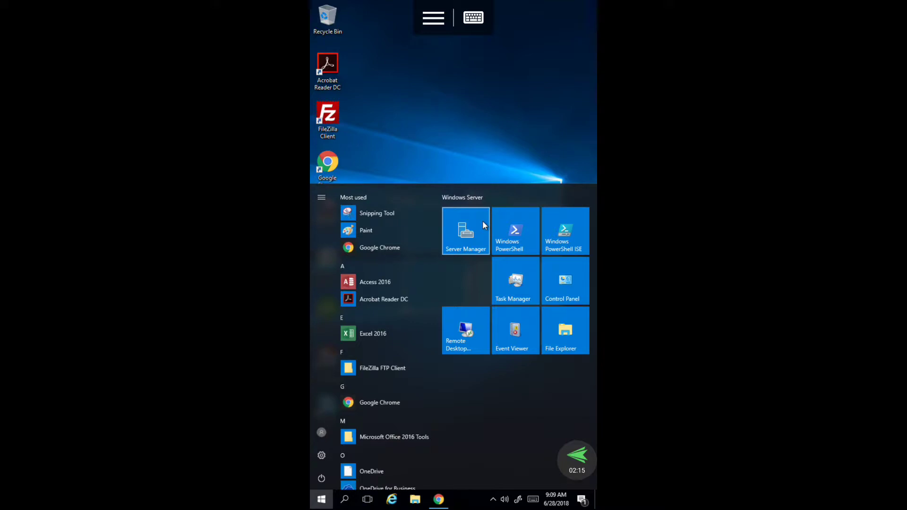
click(505, 142)
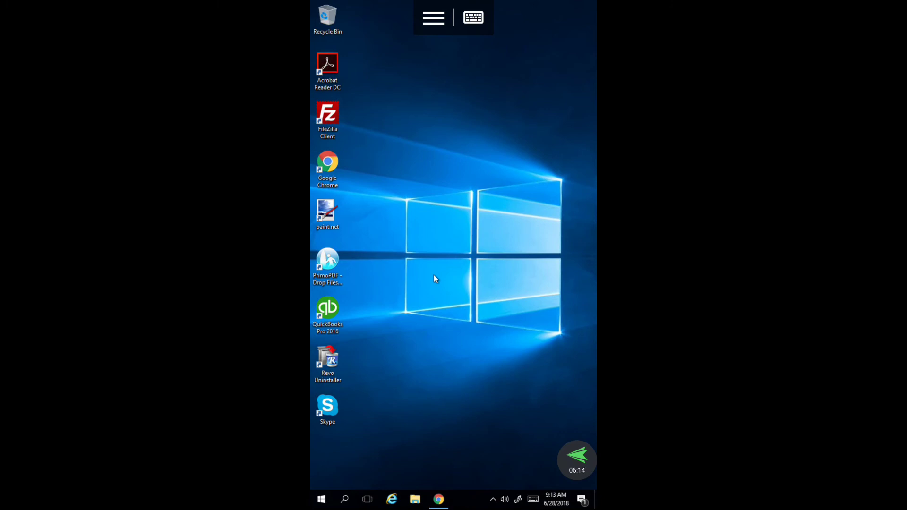
- Launch Google Chrome from the taskbar and maximize its New Tab window
click(440, 500)
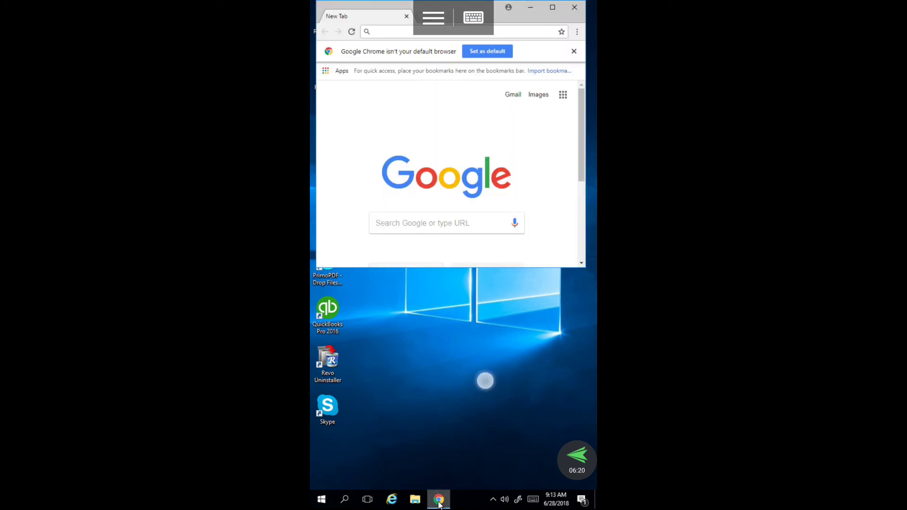
click(552, 7)
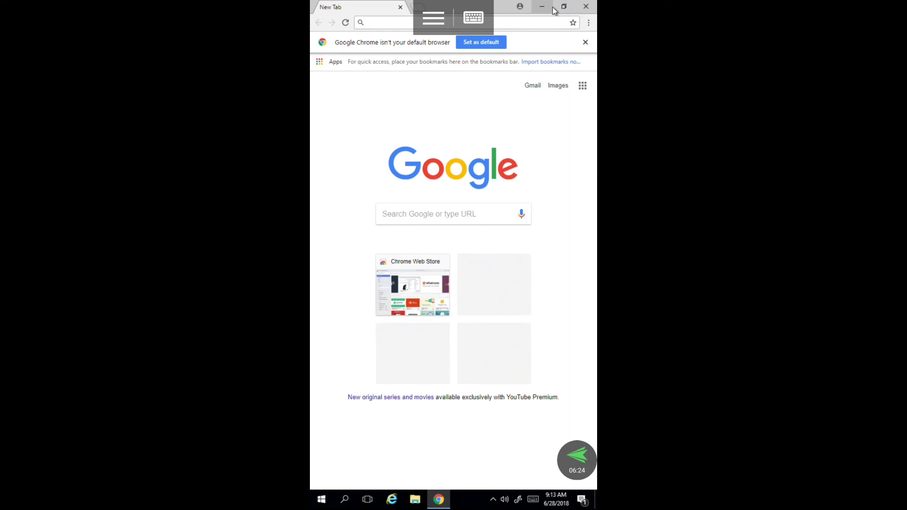